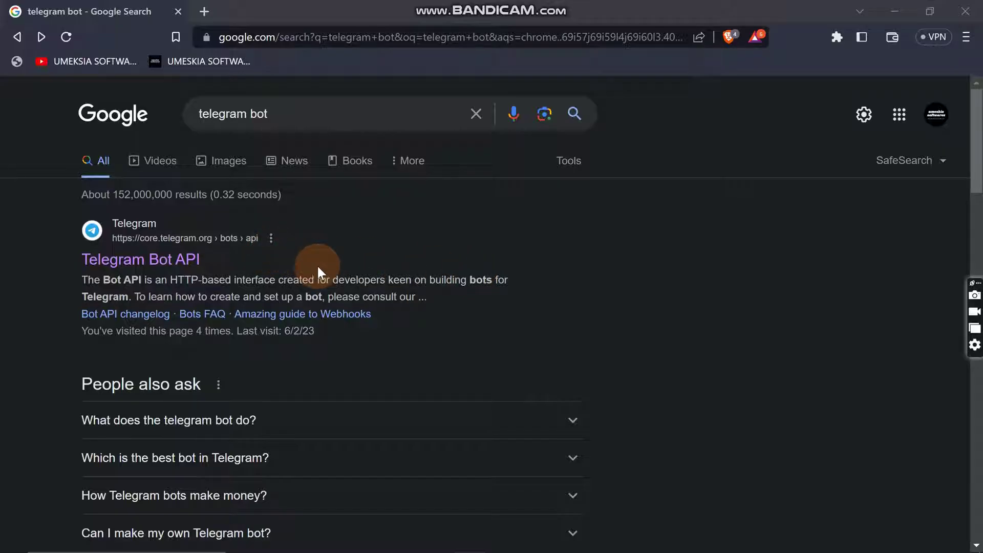
Launch Telegram Desktop from the taskbar and search the chats for 'botfa'.
mouse_move(515, 549)
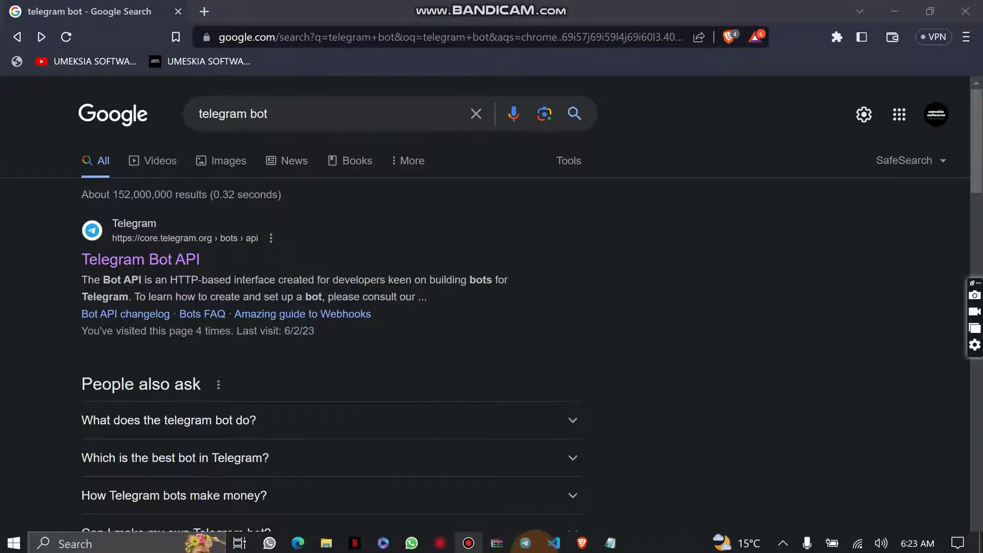
left_click(524, 542)
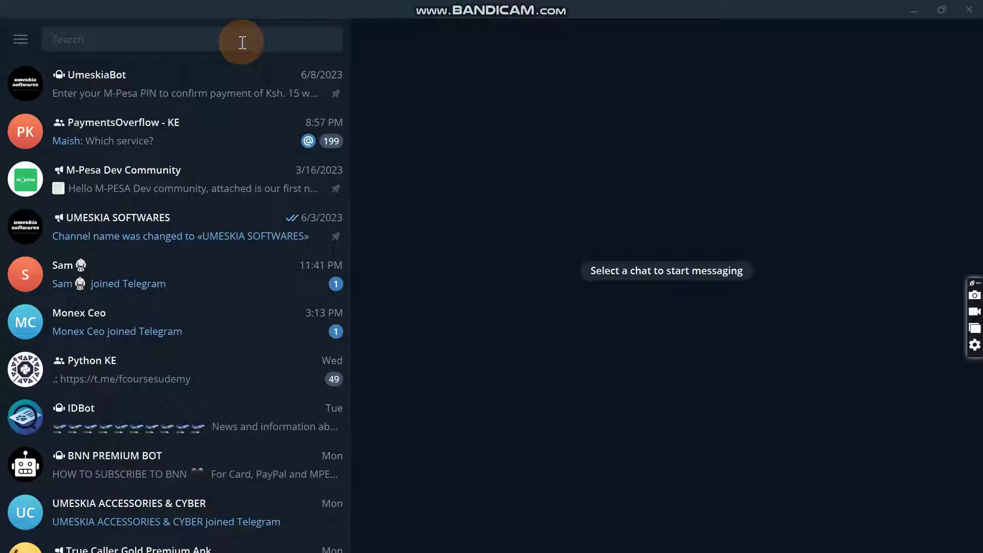
type("bot")
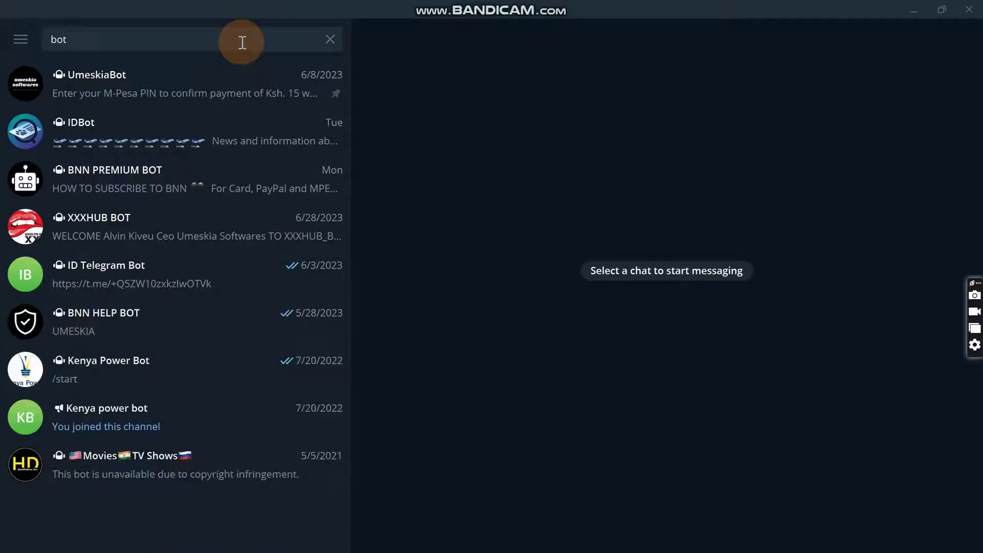
type("fa")
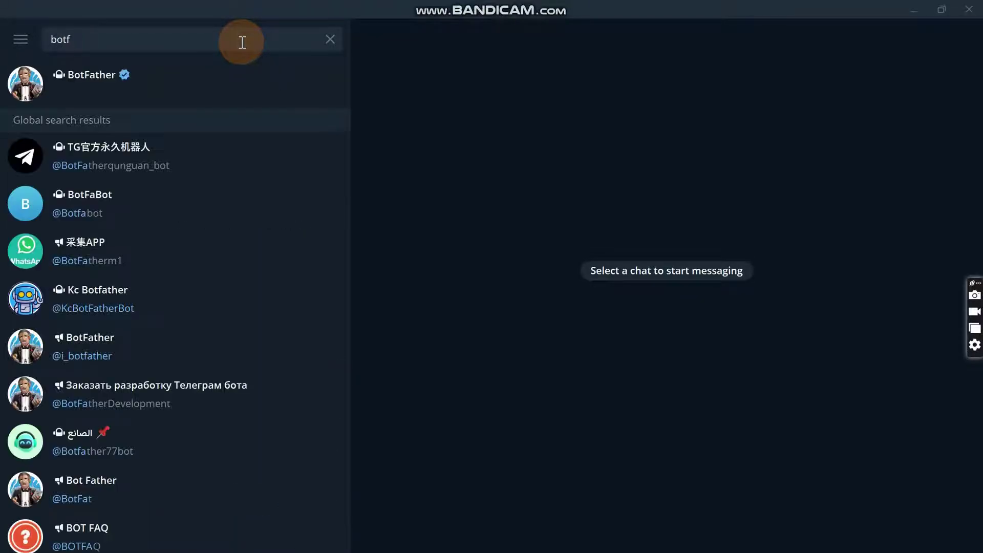
Open the verified BotFather chat, start it, and heart-react to its command list.
left_click(128, 72)
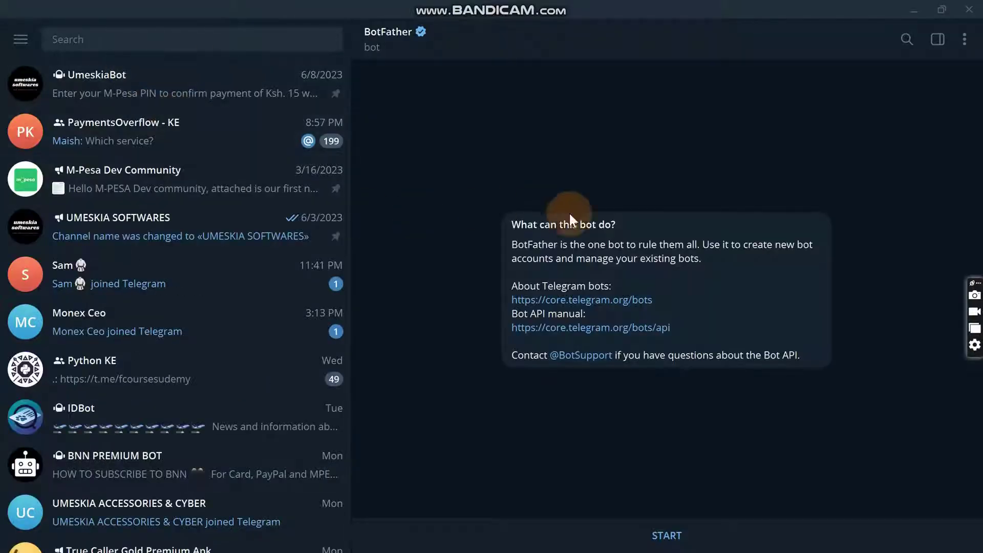
left_click(660, 535)
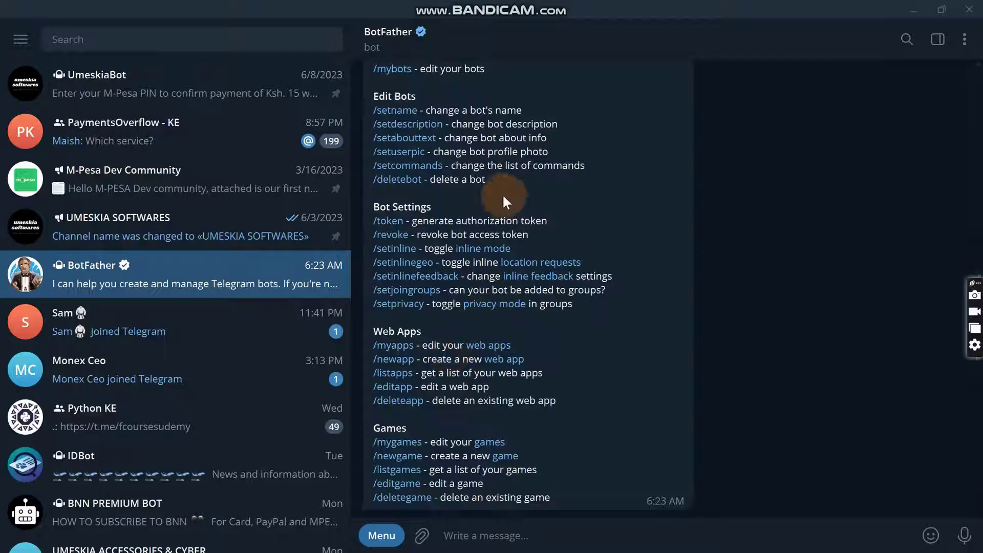
double_click(459, 112)
scroll(457, 106, "up", 5)
scroll(457, 107, "down", 5)
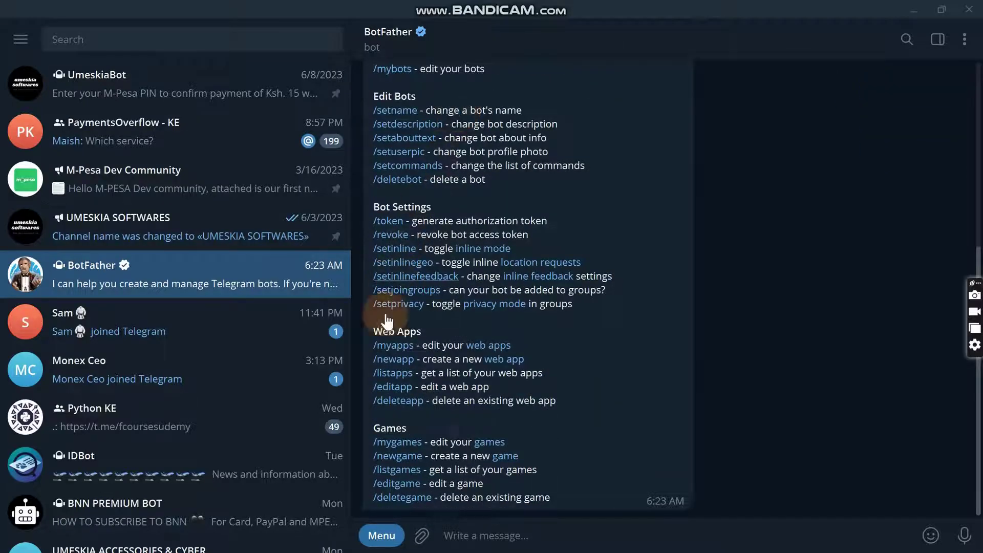
Send /newbot from BotFather's command menu to begin creating a bot.
left_click(383, 536)
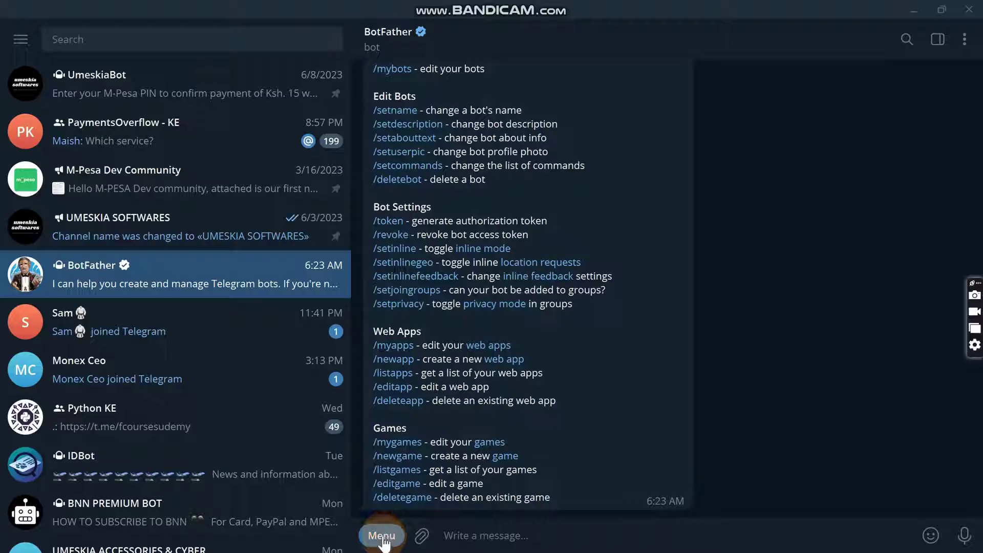
scroll(405, 137, "up", 3)
left_click(389, 239)
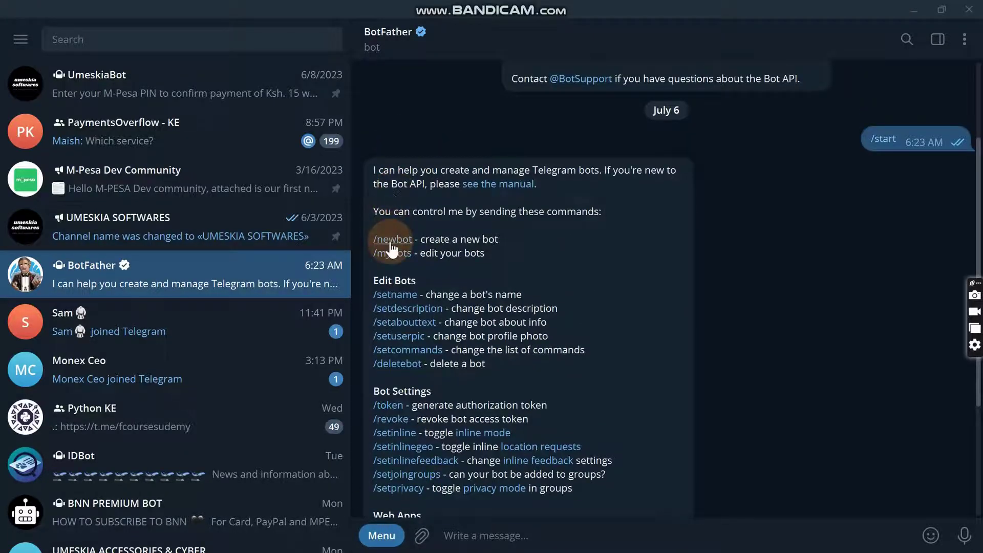
scroll(451, 265, "down", 2)
scroll(451, 266, "down", 2)
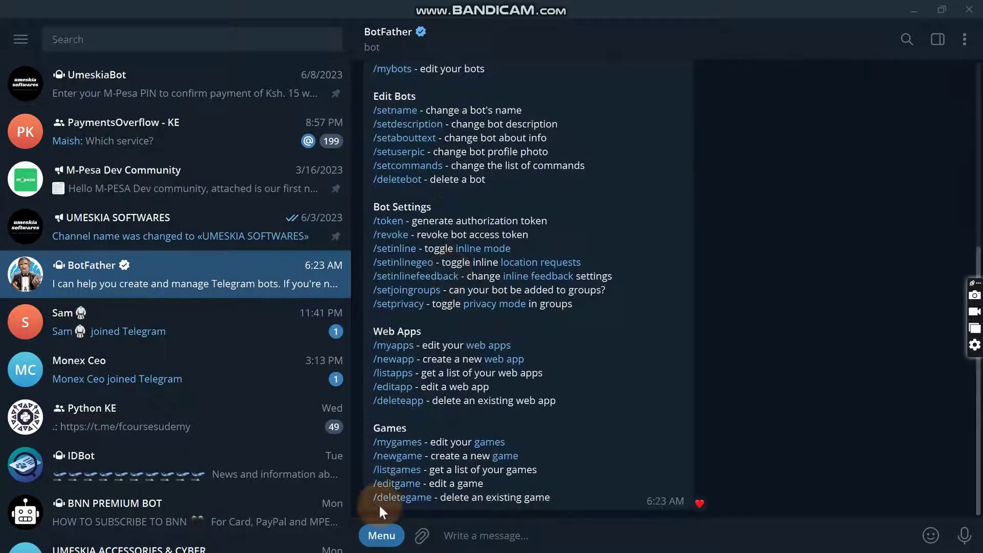
left_click(382, 536)
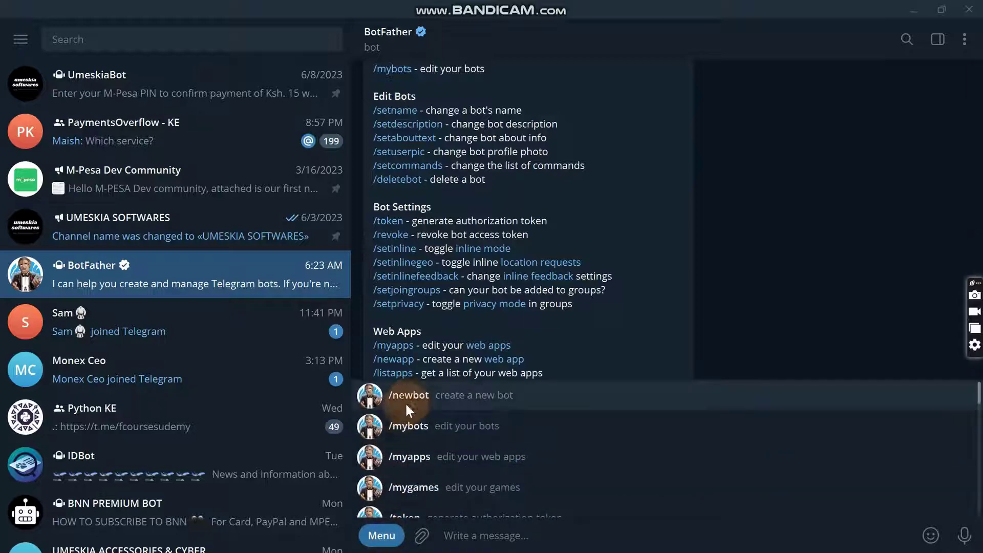
left_click(413, 398)
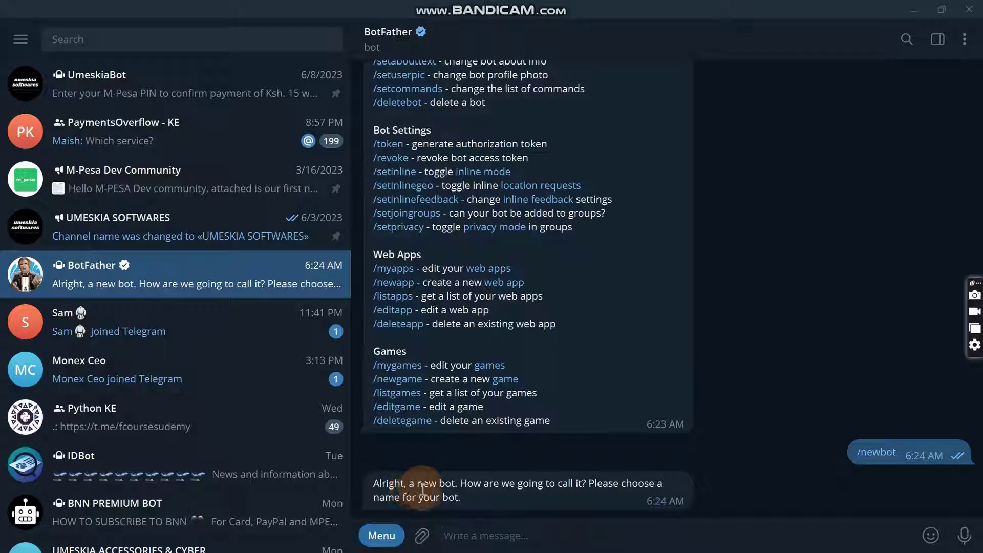
Heart-react to the name request and send telegramcourse_bot as the bot's name.
double_click(539, 483)
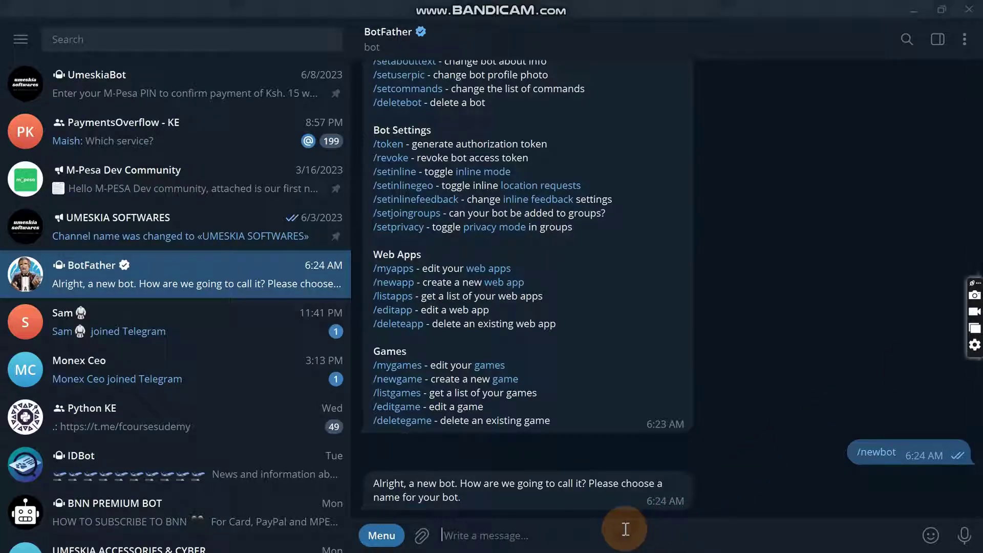
type("tele")
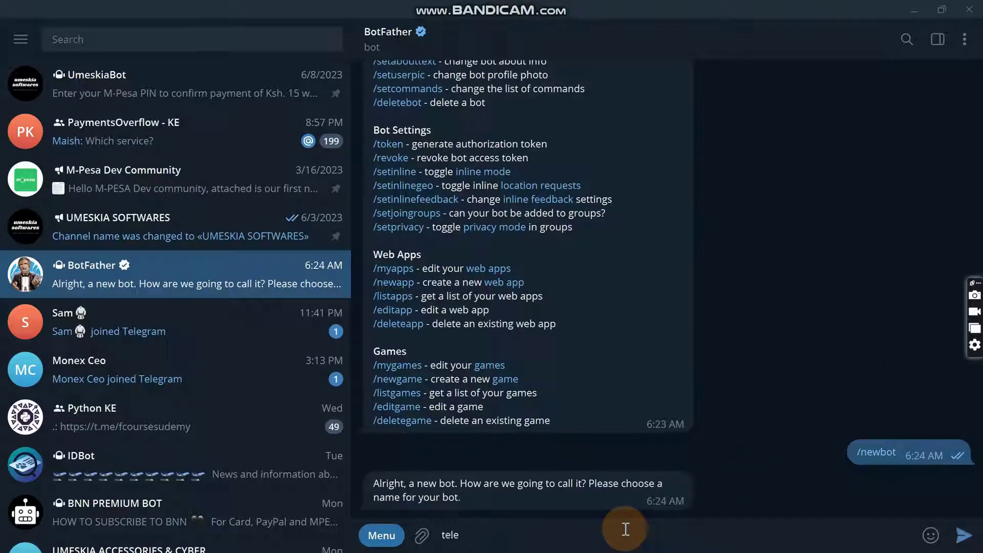
type("gramb")
type("o")
key("BackSpace")
key("BackSpace")
type("course")
type("bo")
key("BackSpace")
key("BackSpace")
key("BackSpace")
key("BackSpace")
type("e_bot")
key("Return")
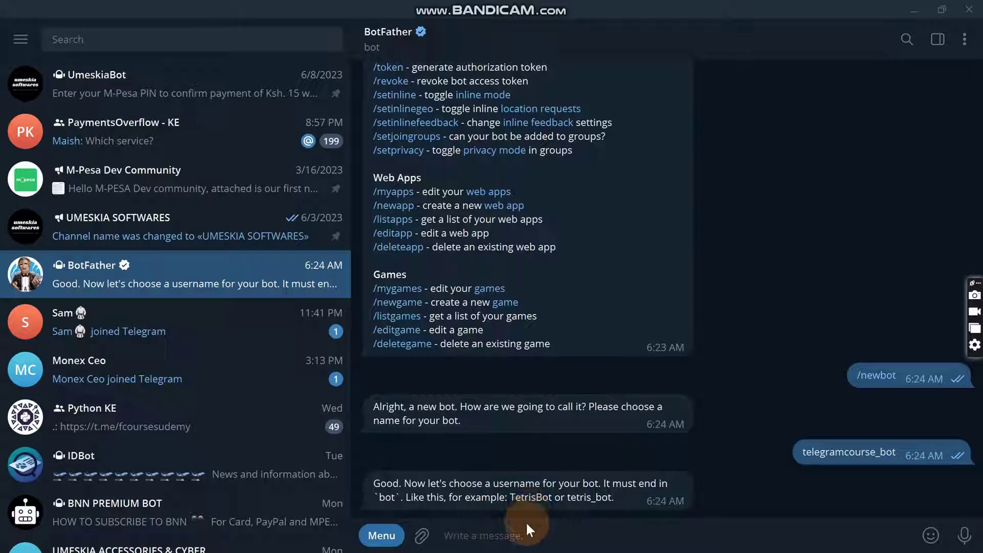
Send the username umeskiatc_bot so BotFather creates the bot and issues its token.
left_click(503, 535)
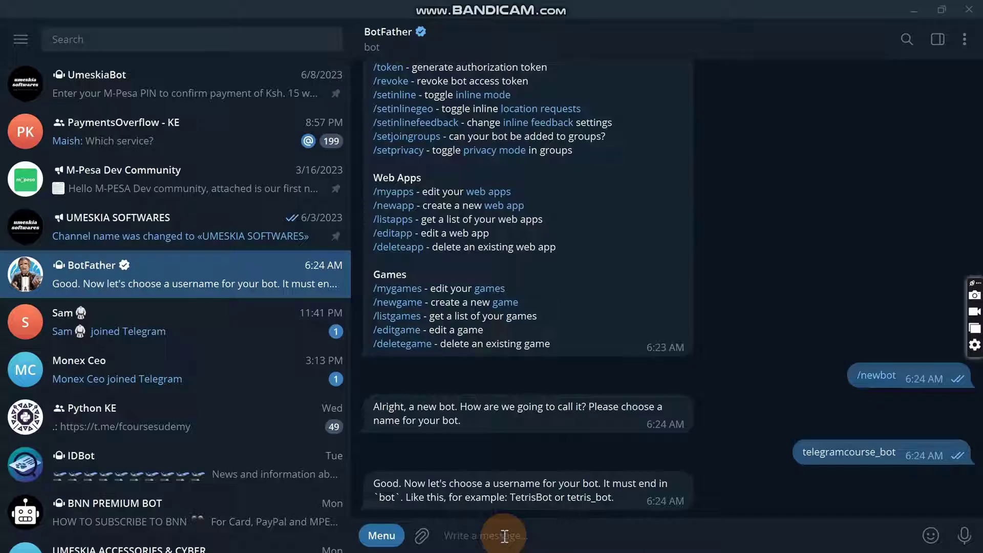
type("umr")
type("eskia")
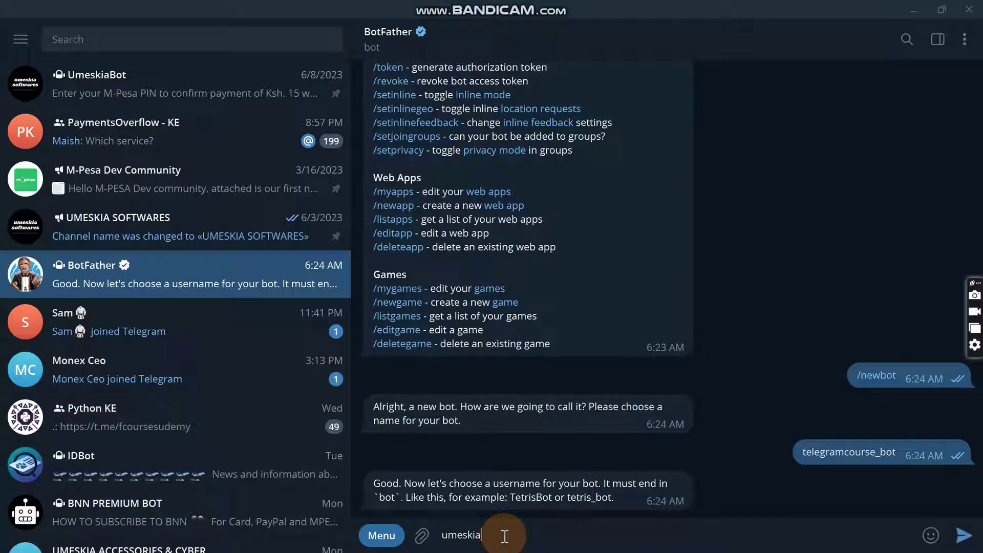
type("tc")
type("_")
type("bot")
key("Return")
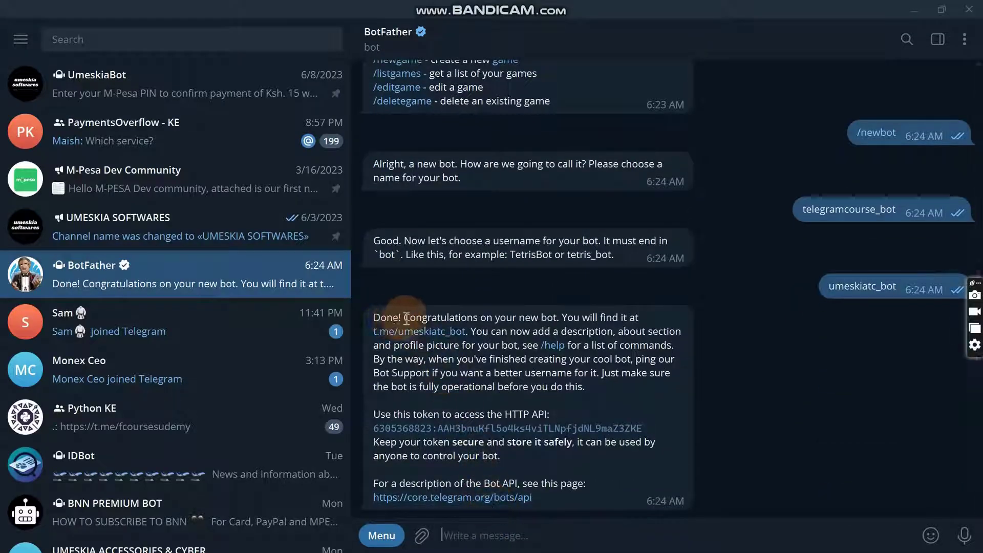
double_click(407, 318)
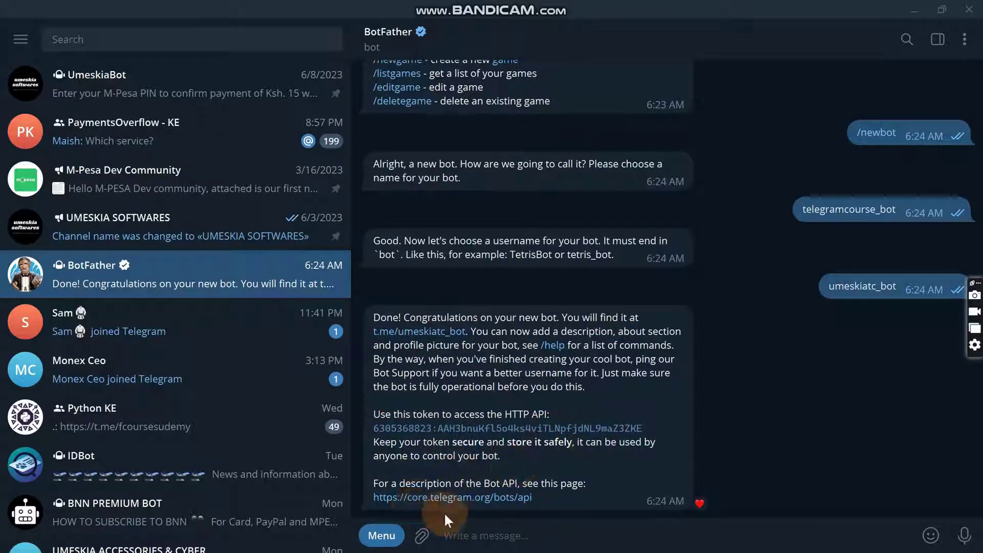
left_click(381, 536)
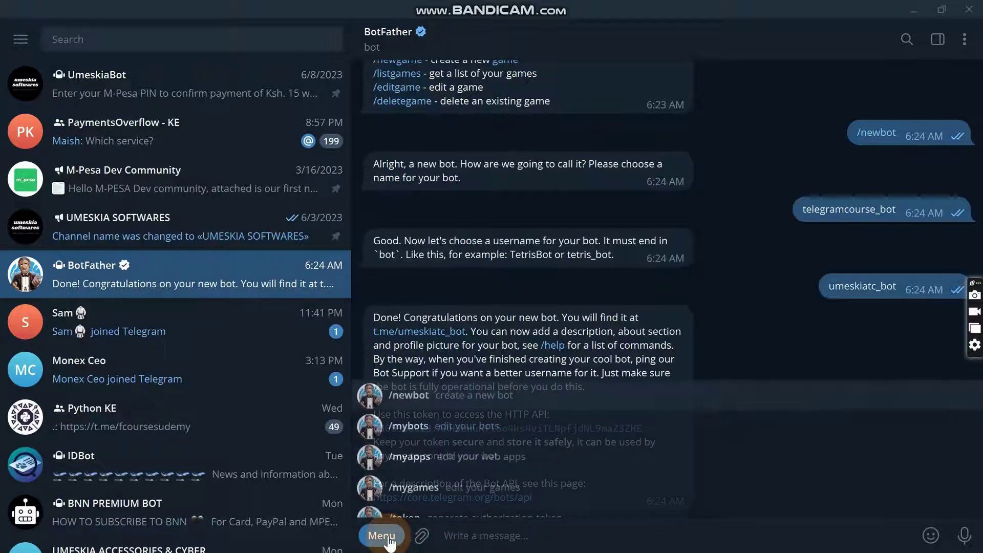
left_click(442, 426)
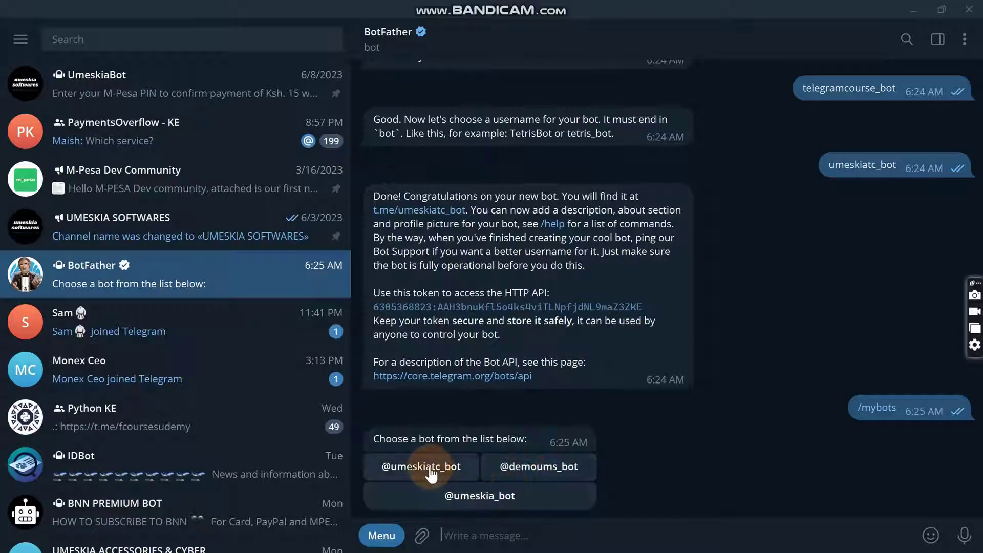
left_click(430, 472)
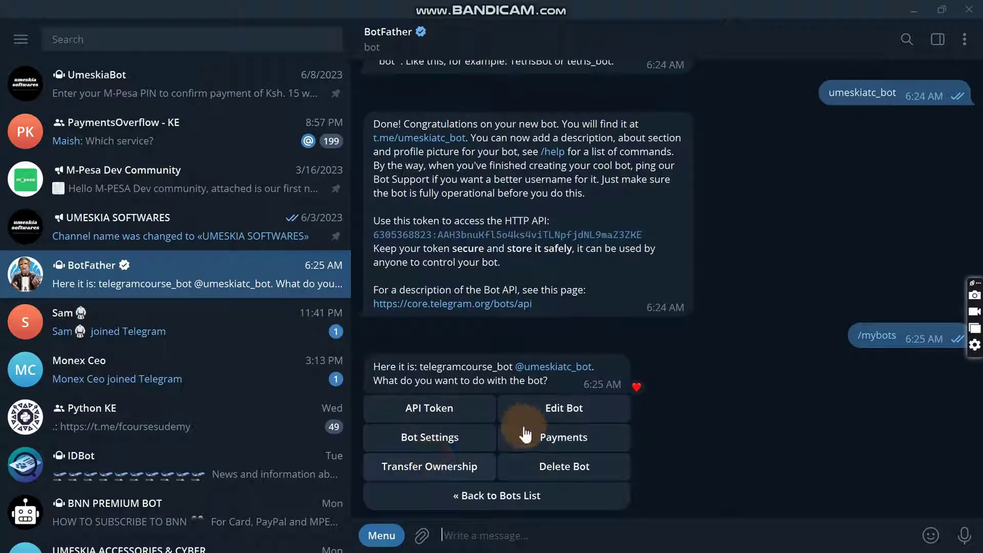
left_click(571, 414)
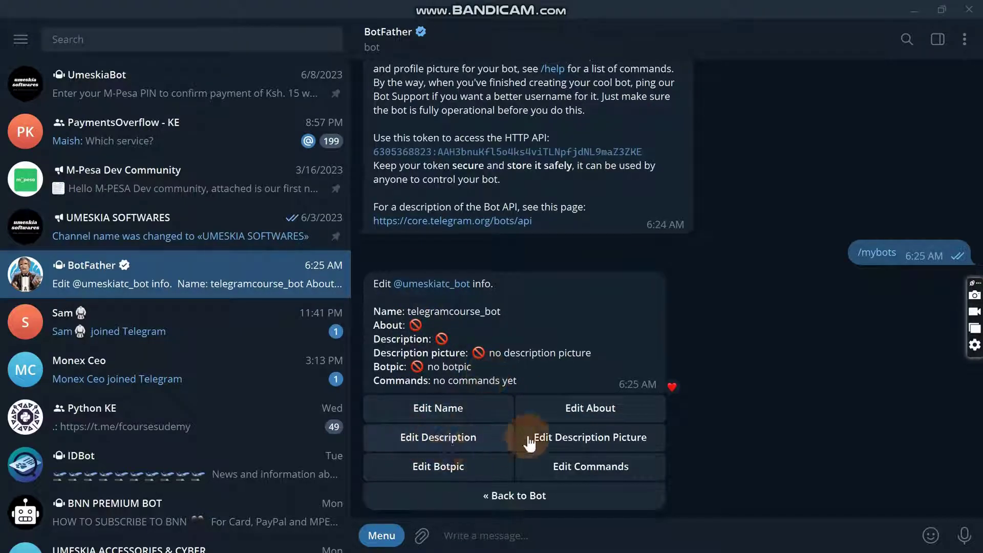
Use Edit Name to send TELEGRAM BOT API COURSE, then heart-react to the success message.
left_click(420, 415)
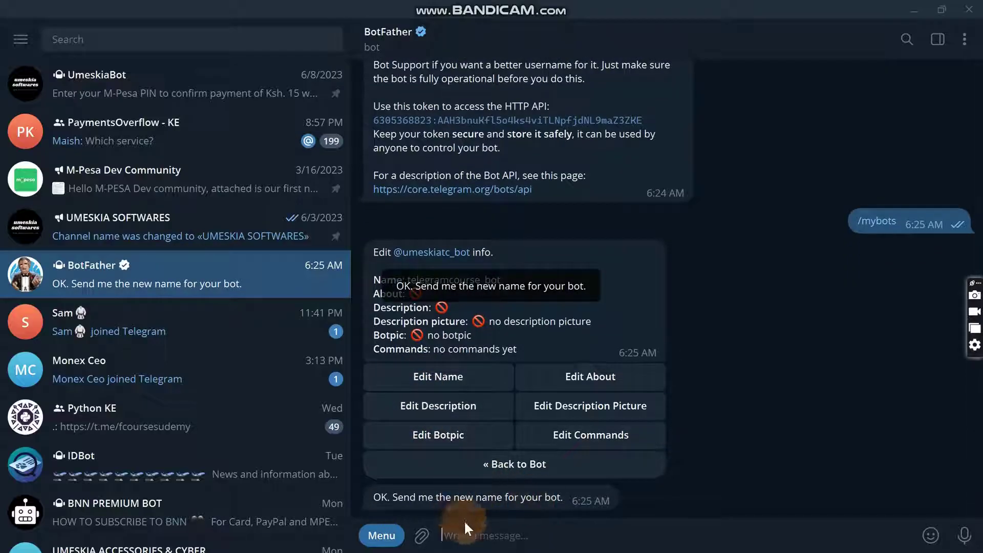
left_click(464, 533)
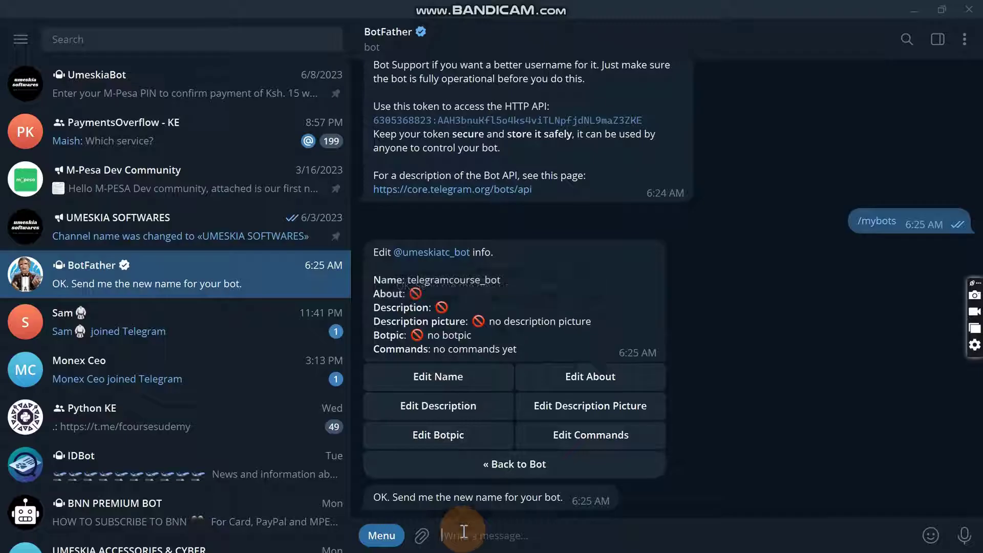
type("umes")
key("BackSpace")
key("BackSpace")
key("BackSpace")
type("TELEGR")
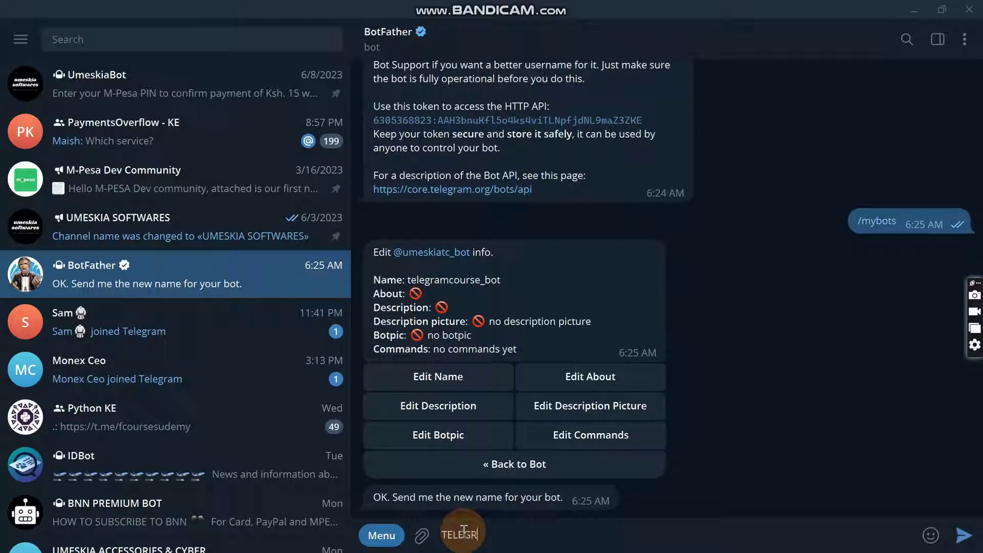
type("AM")
type(" BOT API COURSE")
key("Return")
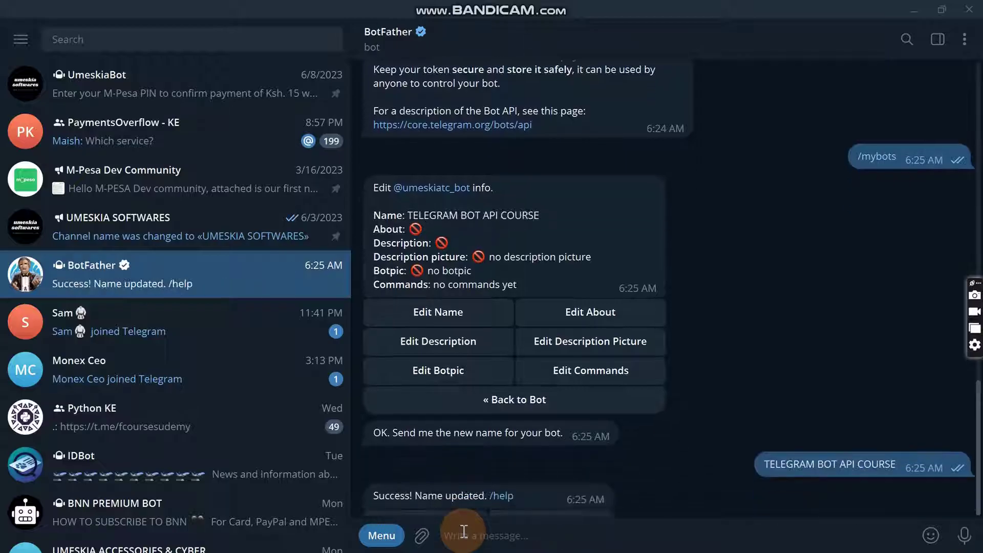
double_click(395, 472)
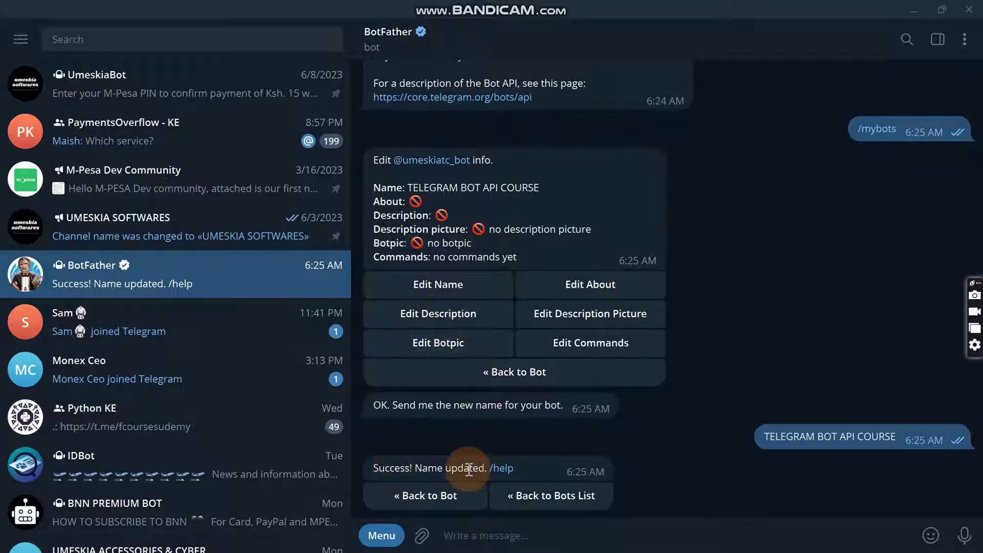
Choose Edit Description, then Edit Botpic so BotFather awaits a new profile photo.
left_click(450, 324)
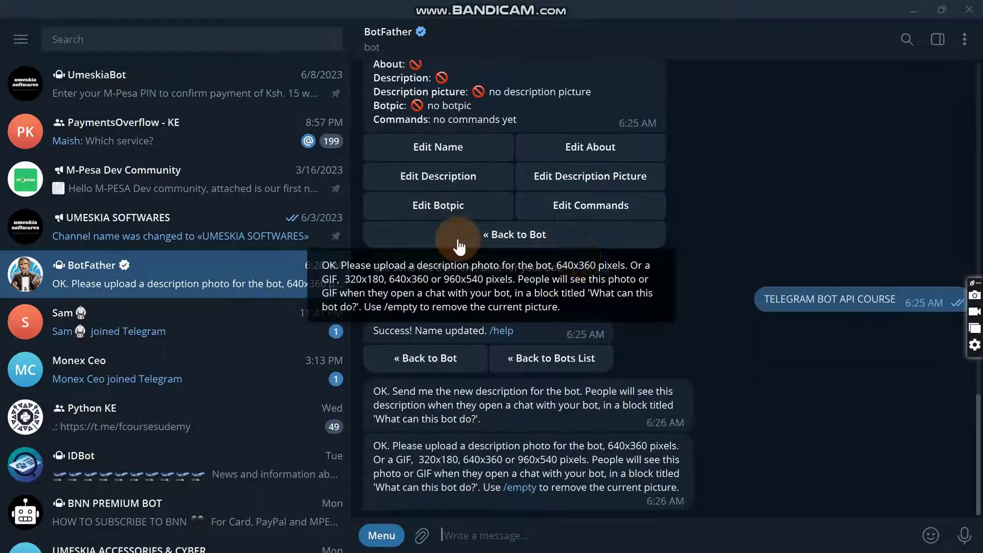
left_click(424, 215)
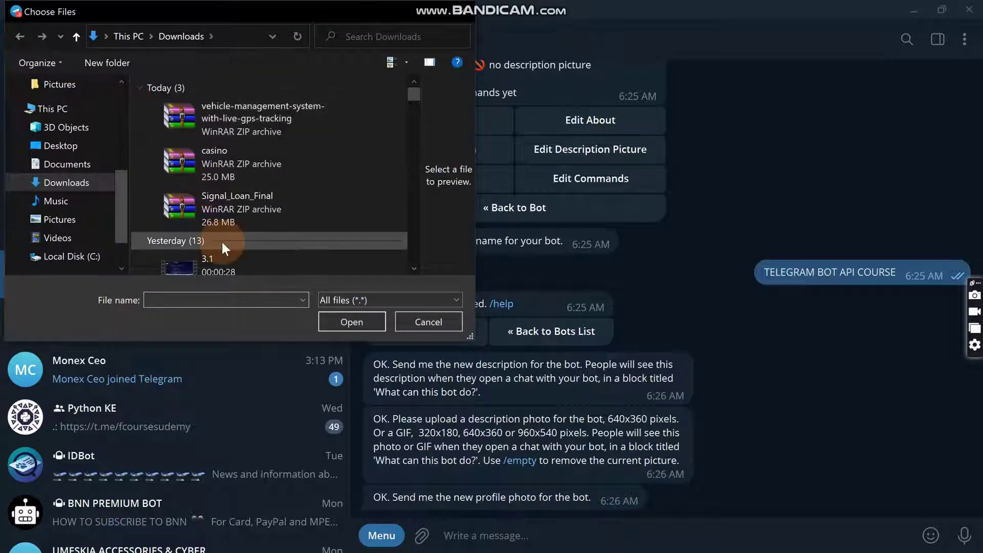
Send the umeskiaanimated logo to BotFather as the bot picture.
scroll(223, 246, "down", 5)
scroll(223, 245, "down", 5)
left_click(222, 246)
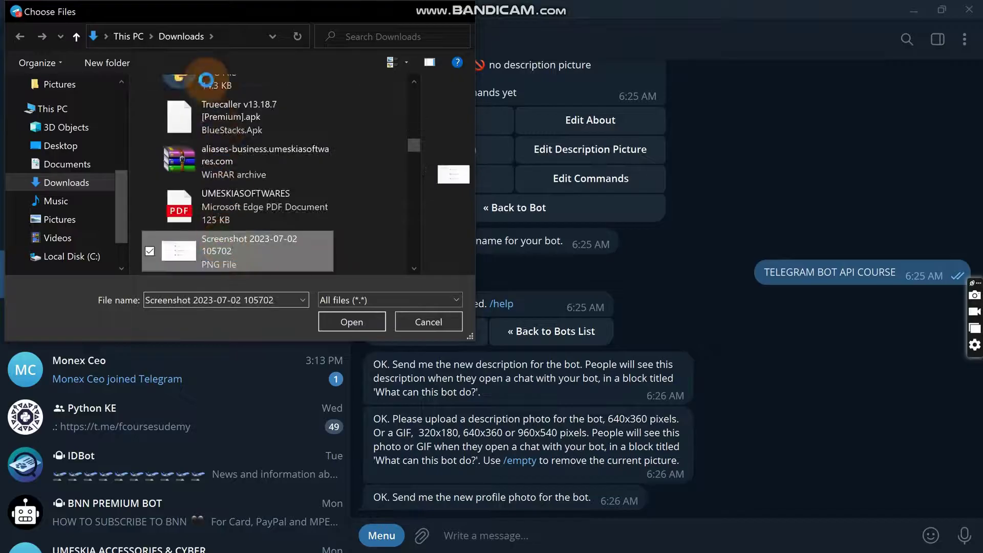
right_click(204, 97)
left_click(355, 144)
scroll(233, 189, "up", 10)
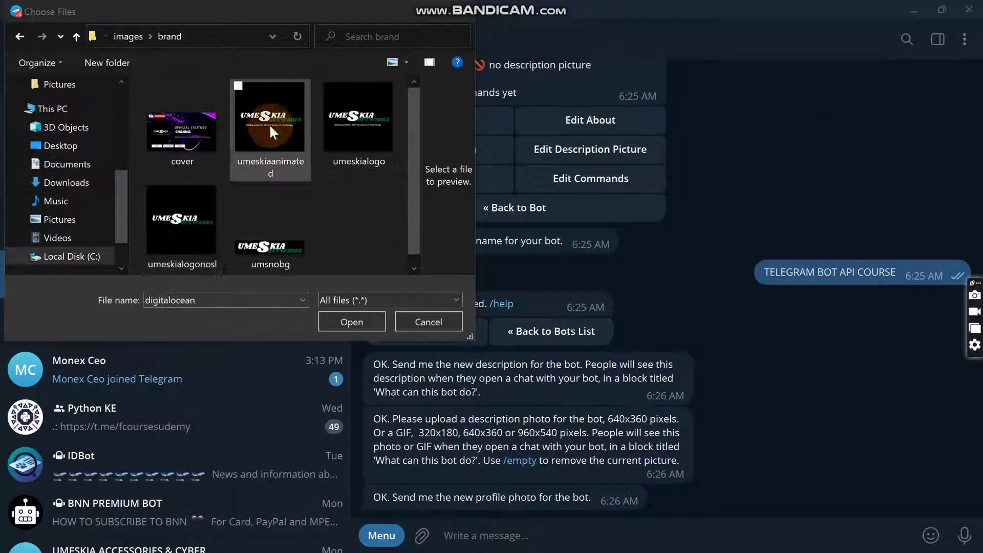
left_click(295, 140)
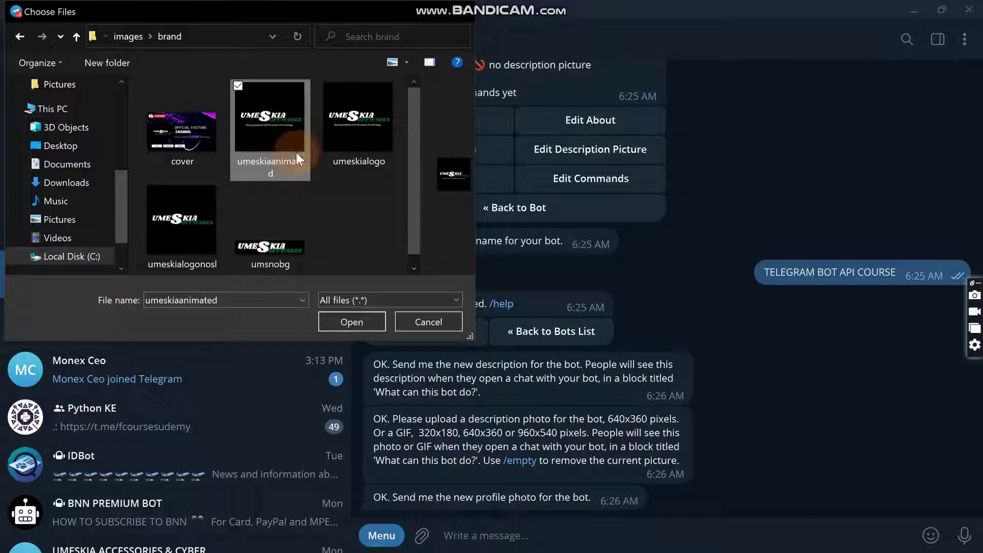
left_click(360, 328)
type("TC")
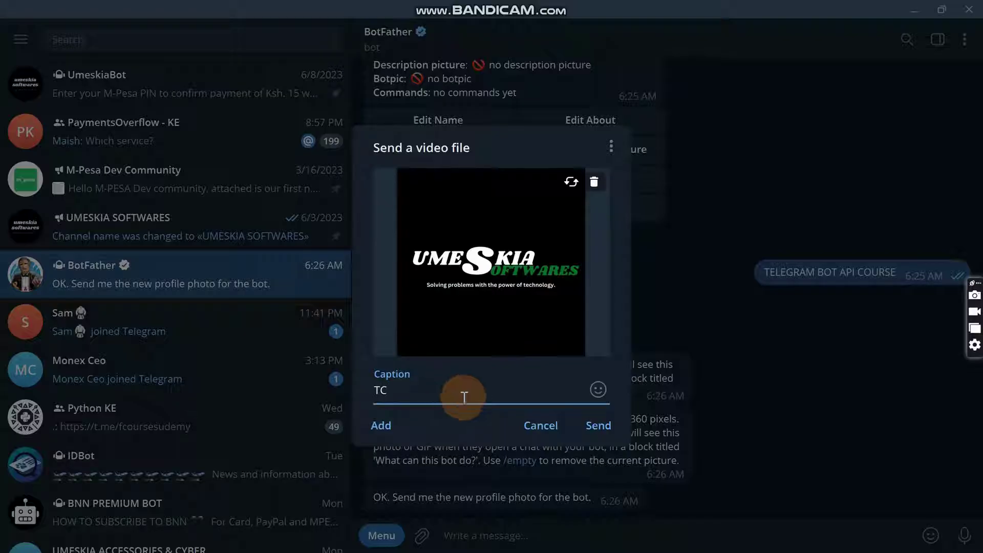
left_click(589, 425)
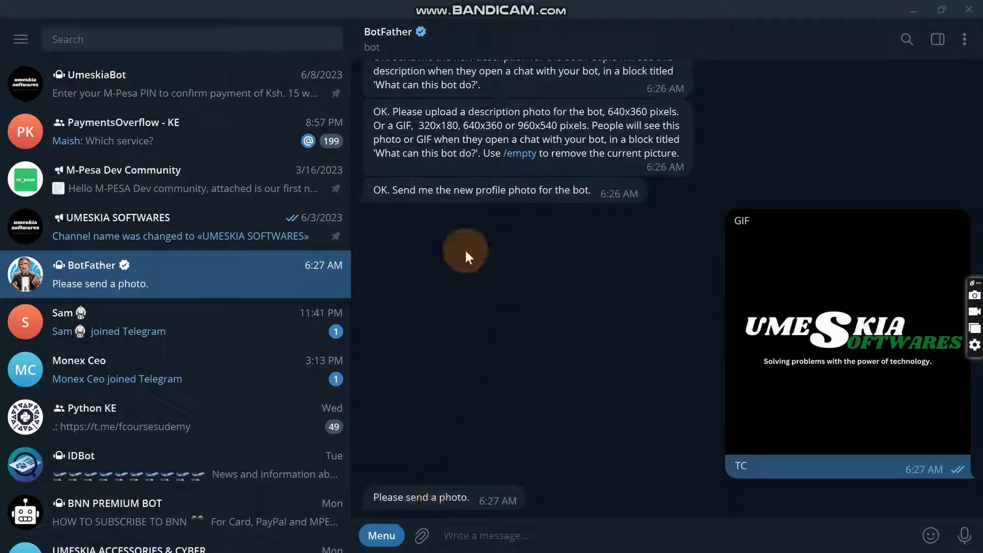
Resend the umeskiaanimated logo from the brand folder, which BotFather rejects again.
left_click(423, 537)
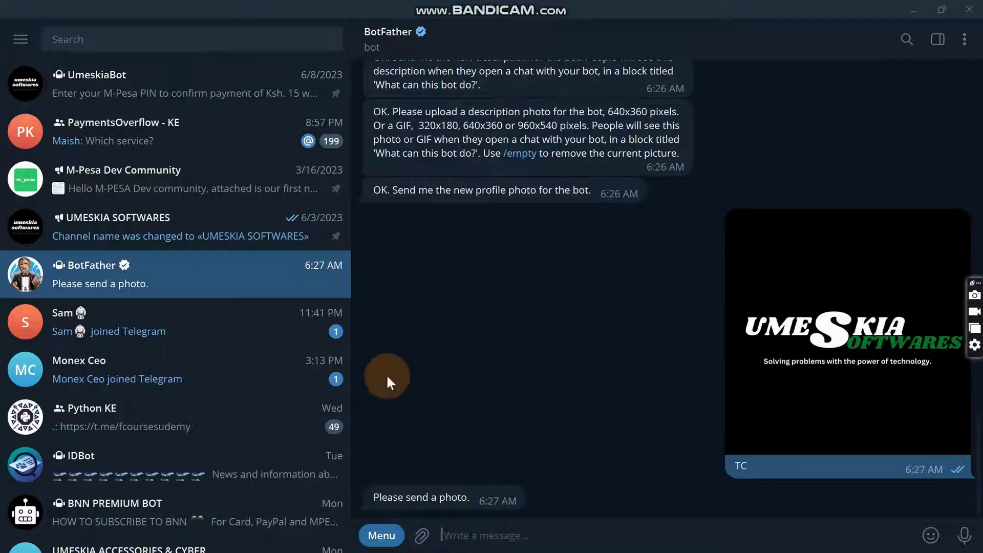
left_click(178, 207)
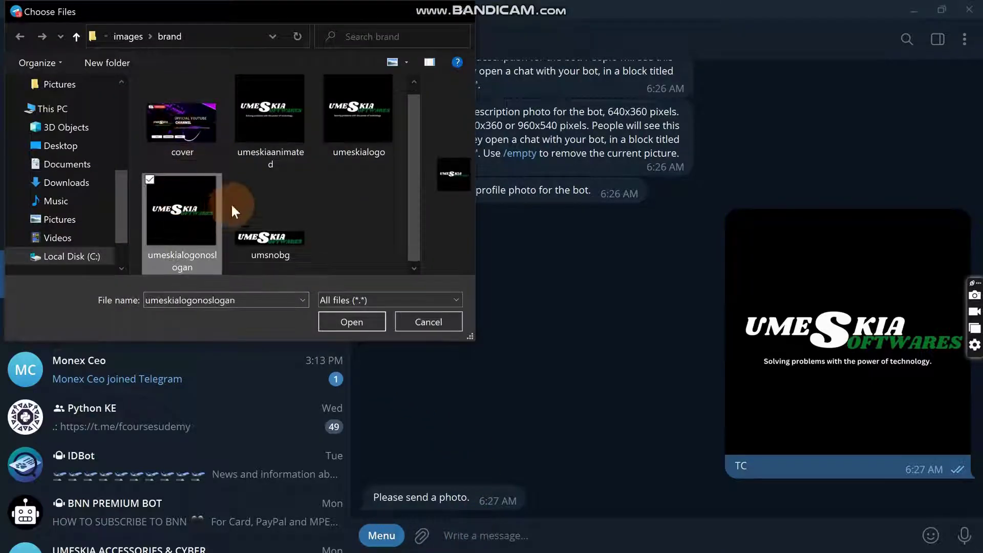
left_click(275, 127)
left_click(463, 367)
key("Return")
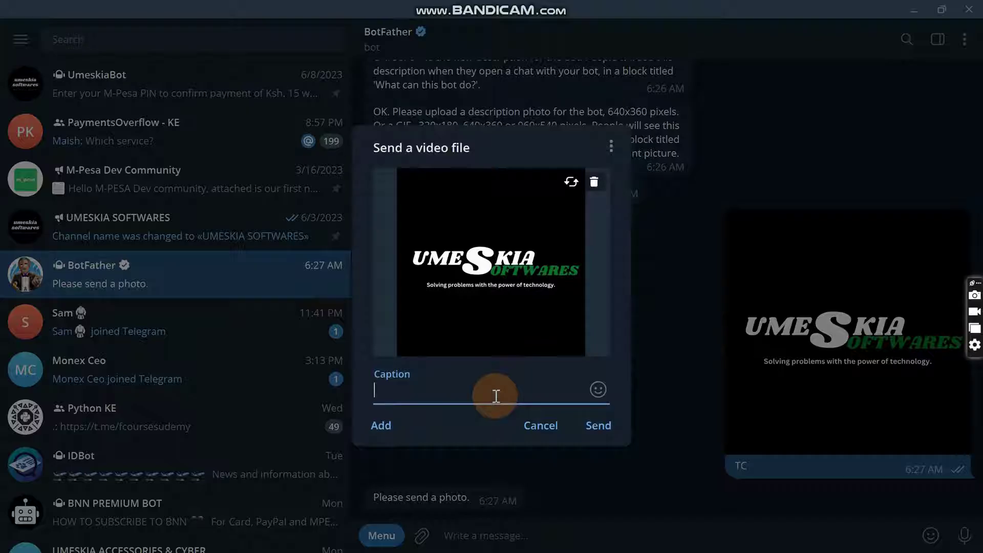
left_click(587, 424)
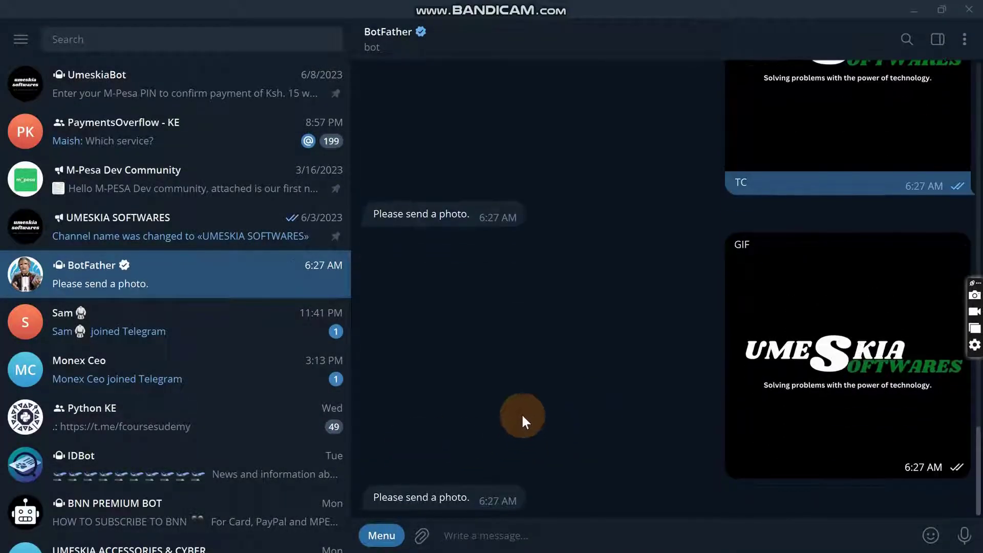
Start the new bot from its t.me/umeskiatc_bot link, then switch to other chats.
scroll(469, 166, "up", 10)
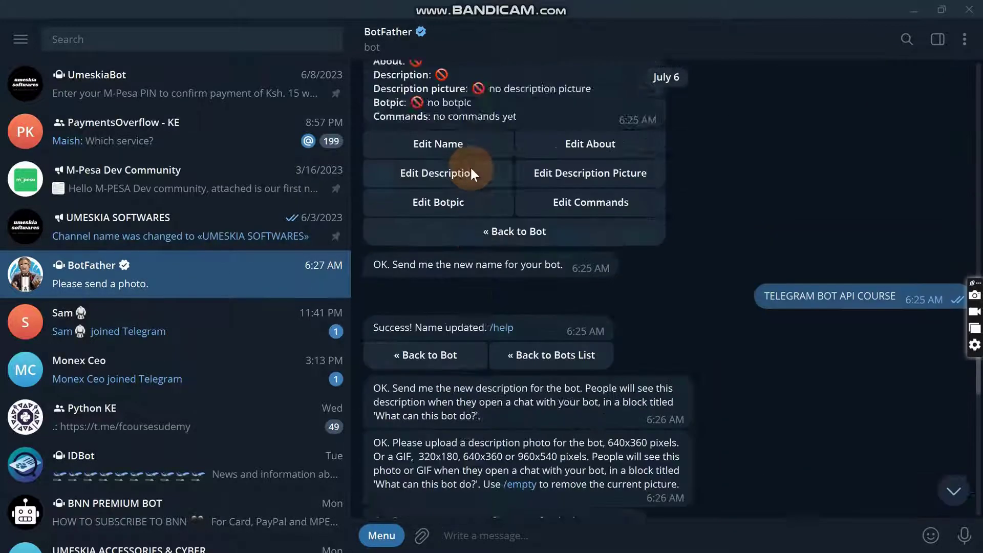
scroll(470, 166, "up", 10)
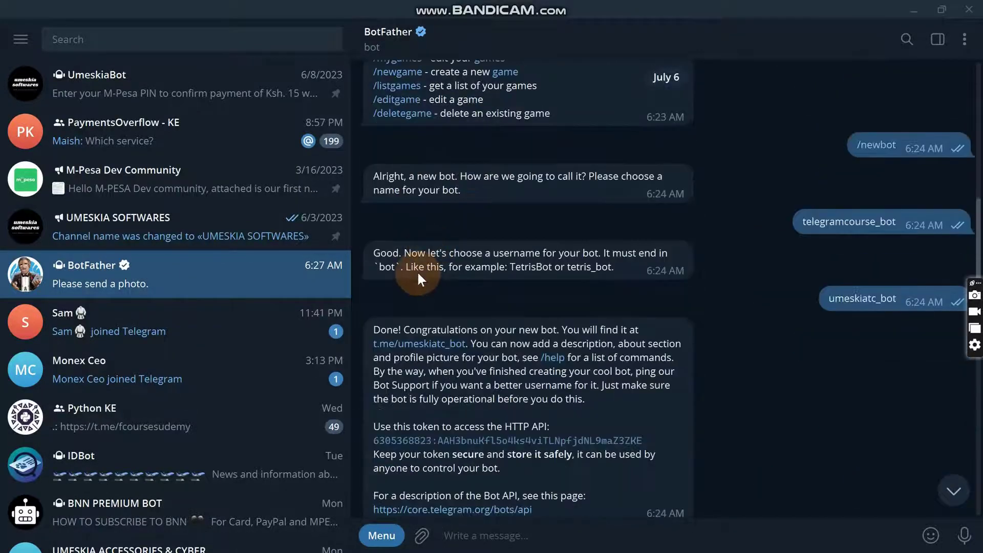
left_click(415, 343)
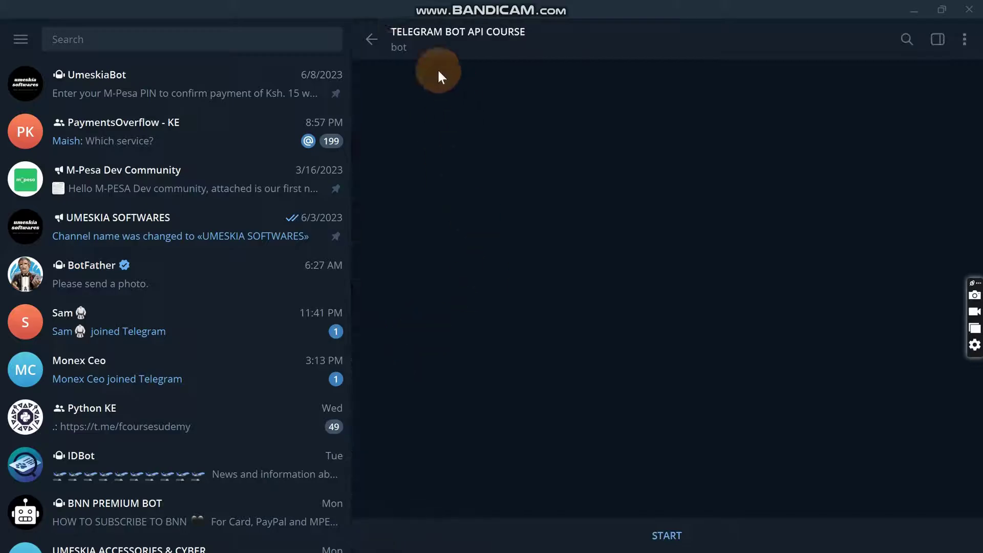
left_click(668, 532)
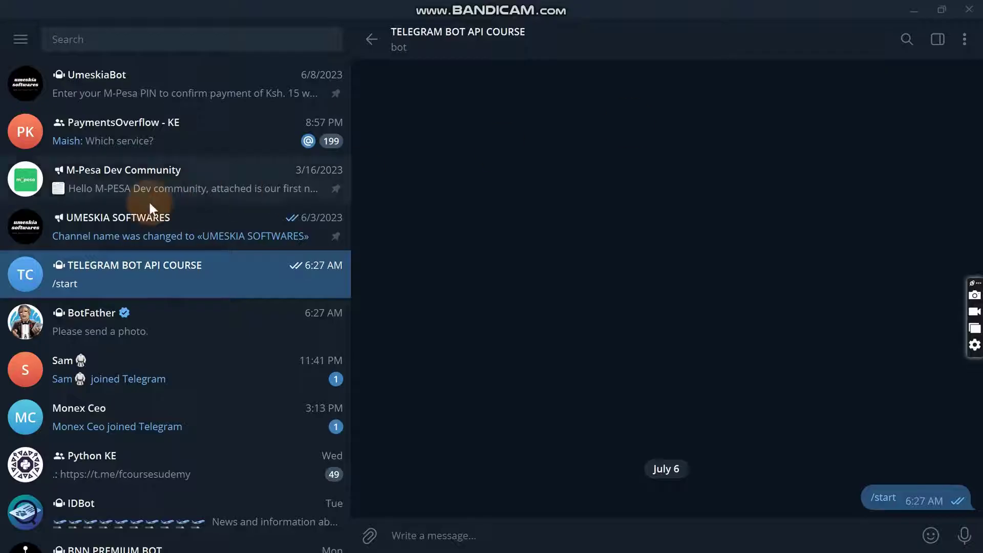
left_click(82, 219)
left_click(148, 174)
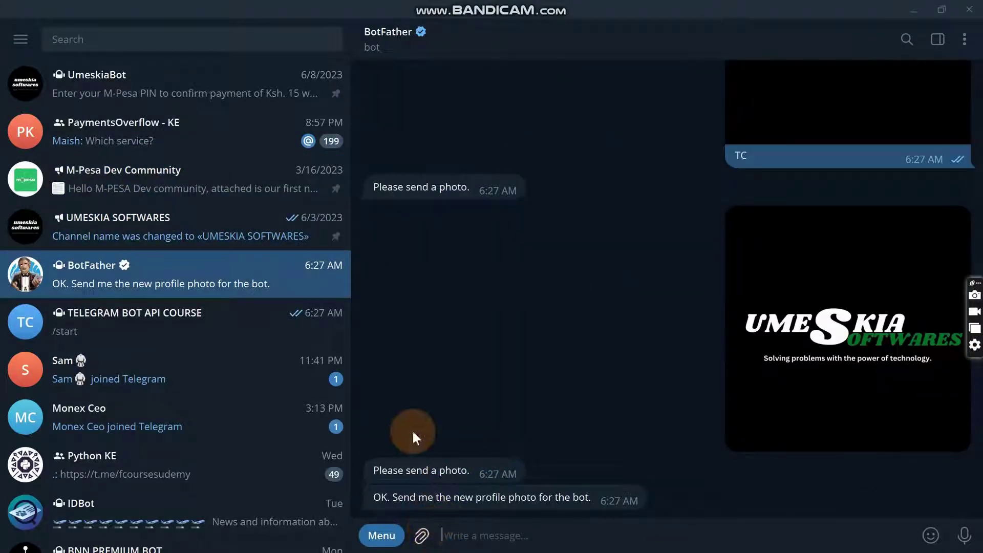
Send umeskialogonoslogan as a compressed image to set the bot's profile photo.
left_click(244, 156)
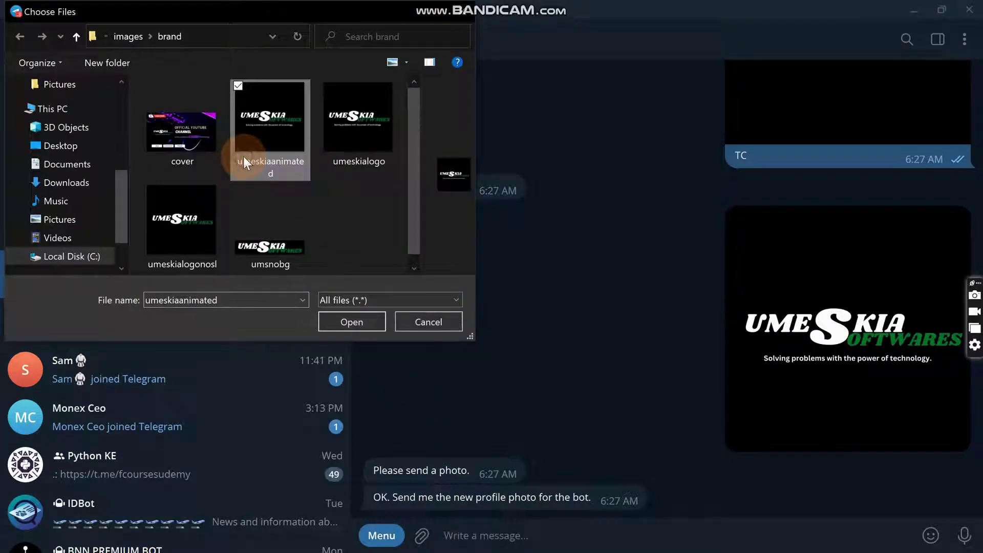
left_click(197, 210)
left_click(352, 322)
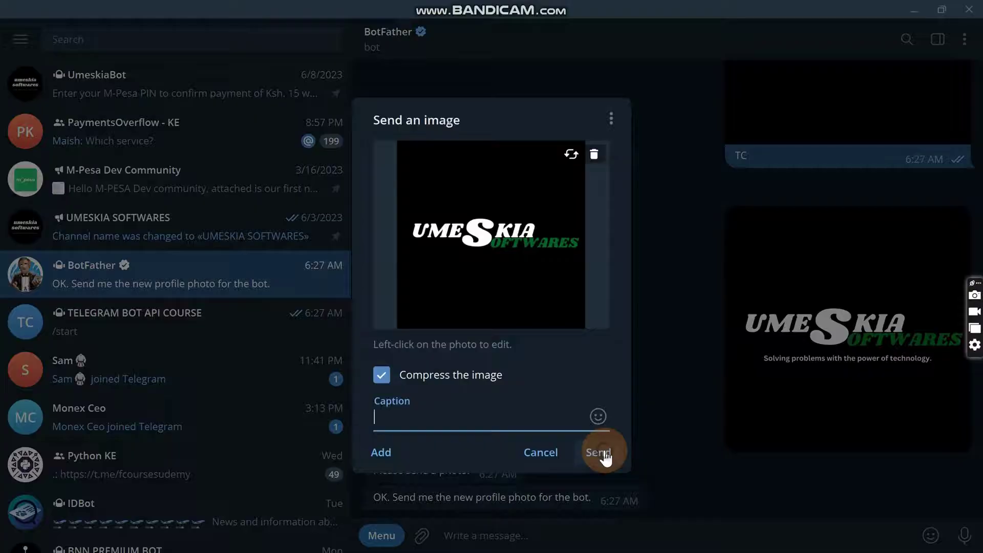
left_click(605, 455)
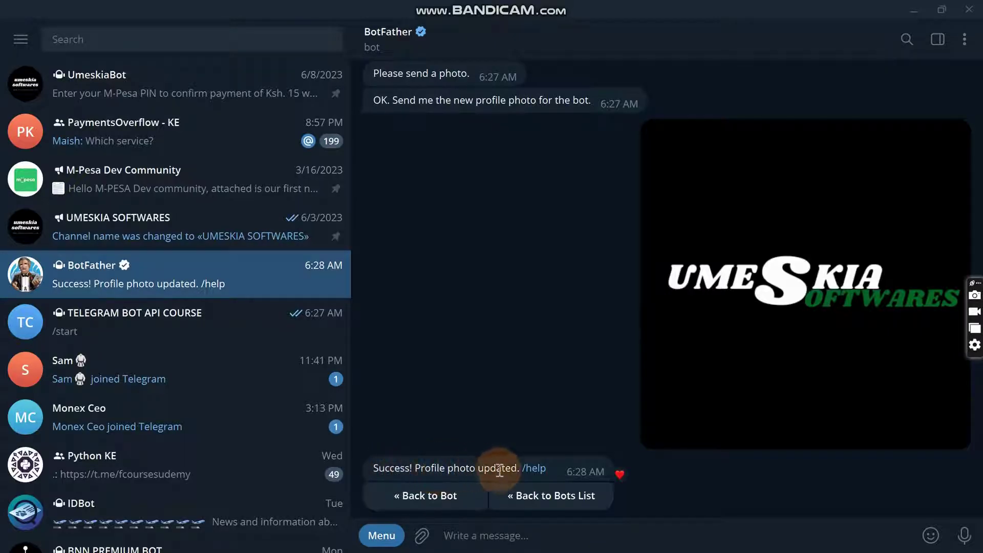
Check the TELEGRAM BOT API COURSE bot's profile info for the new logo avatar.
left_click(96, 329)
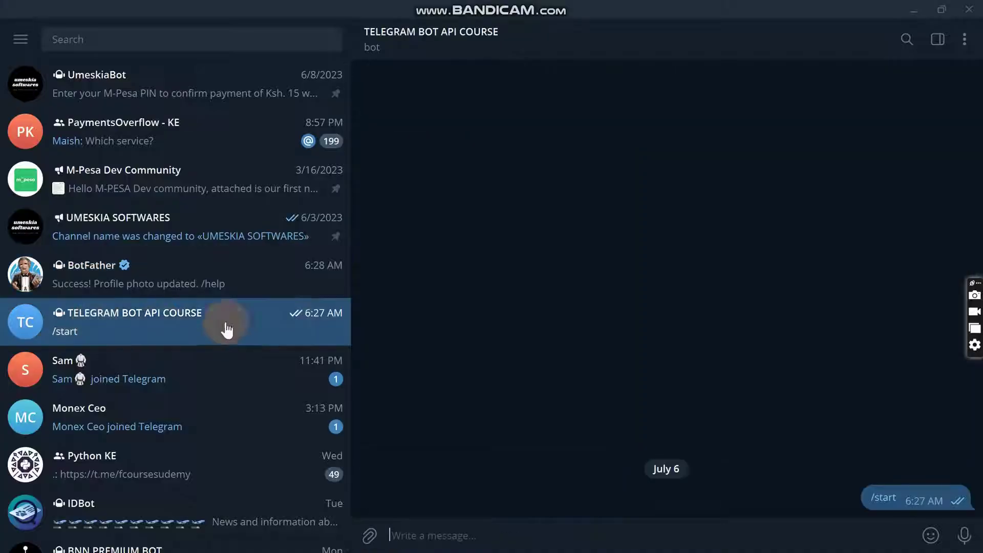
left_click(476, 34)
left_click(845, 160)
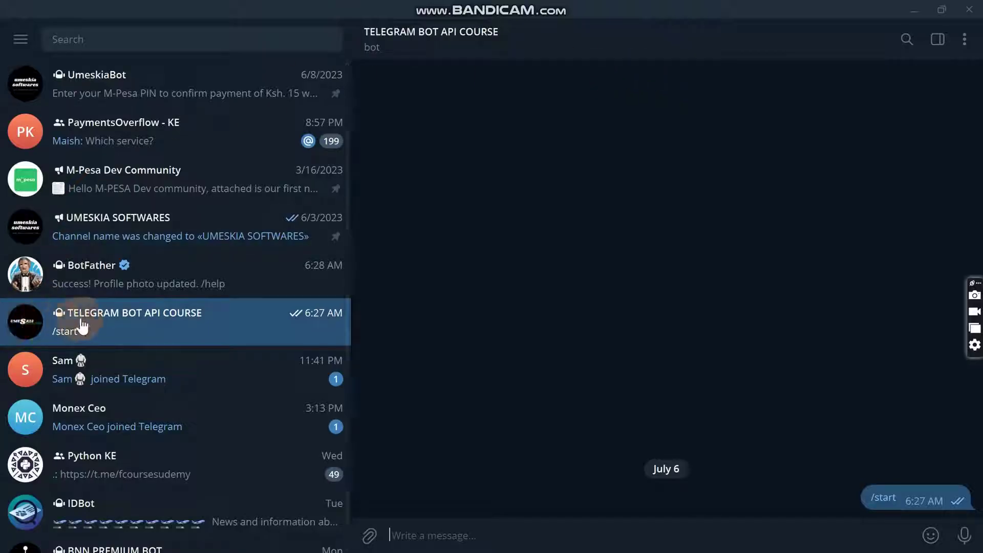
Back in BotFather, heart-react to the message containing the bot's API token.
left_click(88, 281)
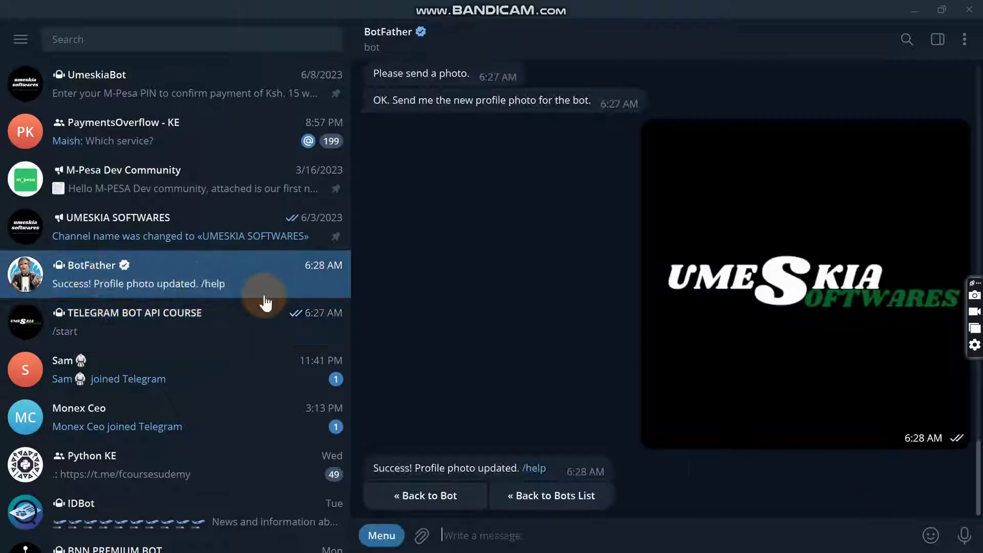
scroll(542, 262, "up", 10)
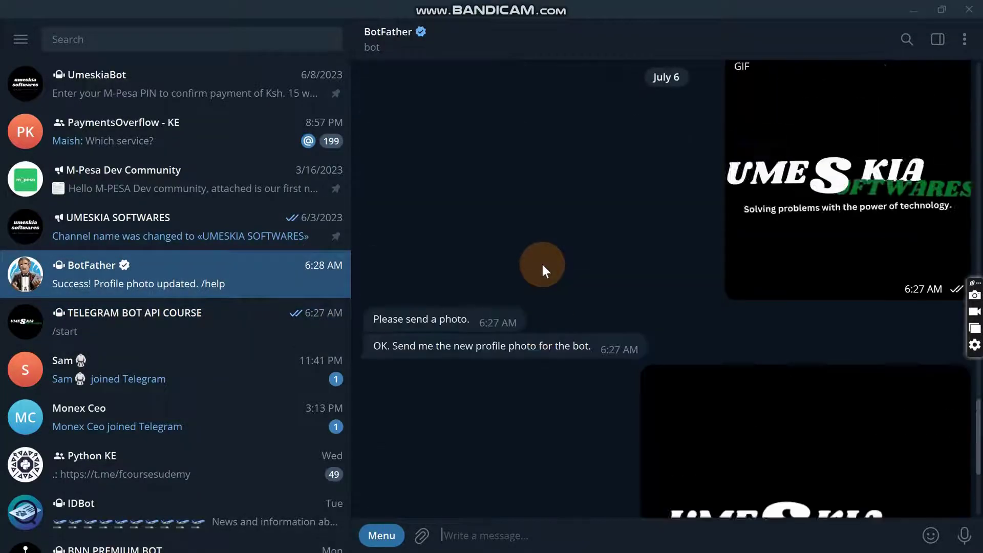
scroll(449, 278, "up", 10)
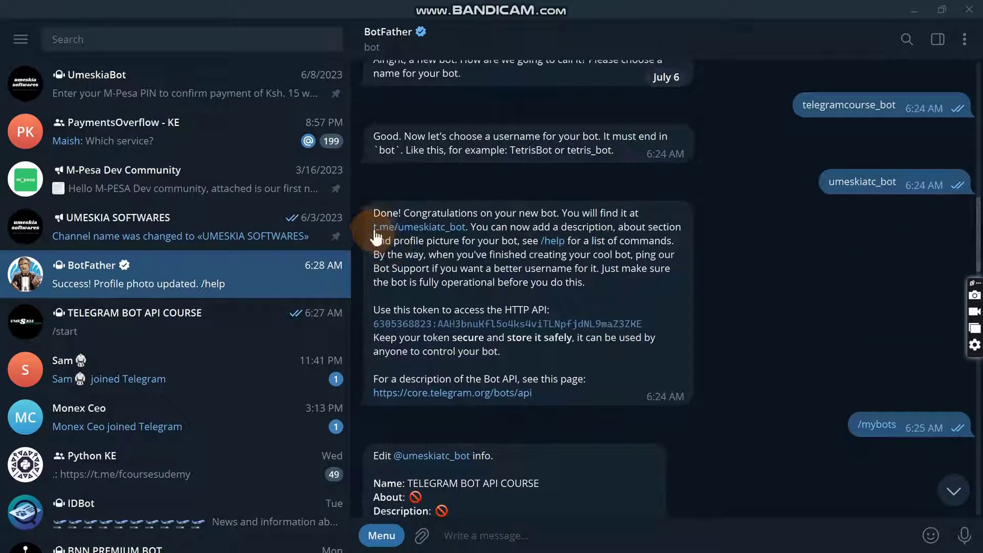
double_click(449, 229)
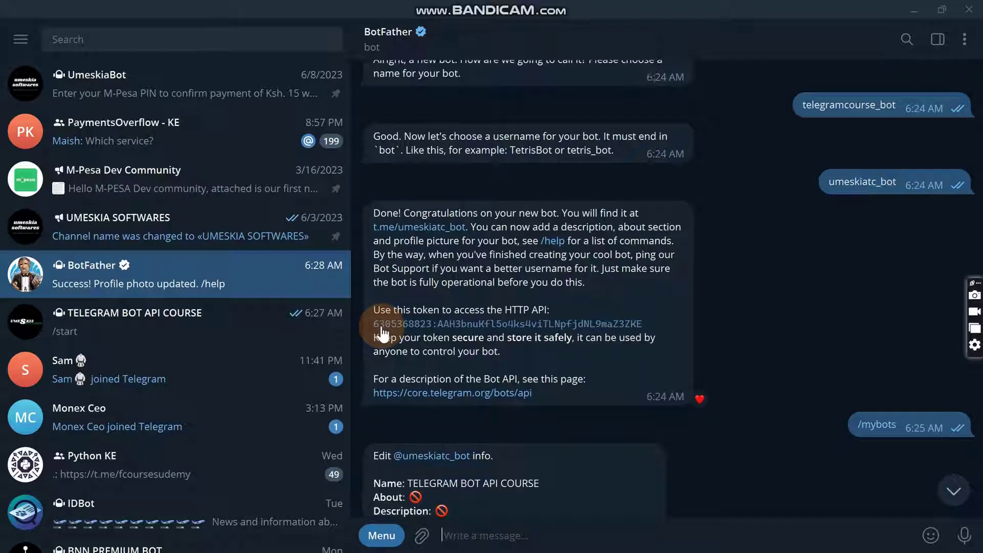
scroll(383, 333, "down", 5)
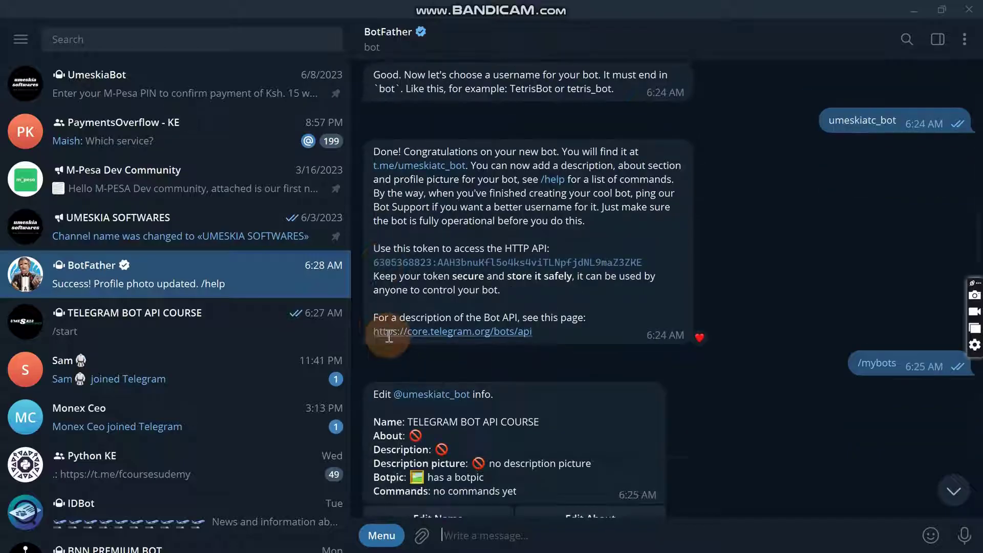